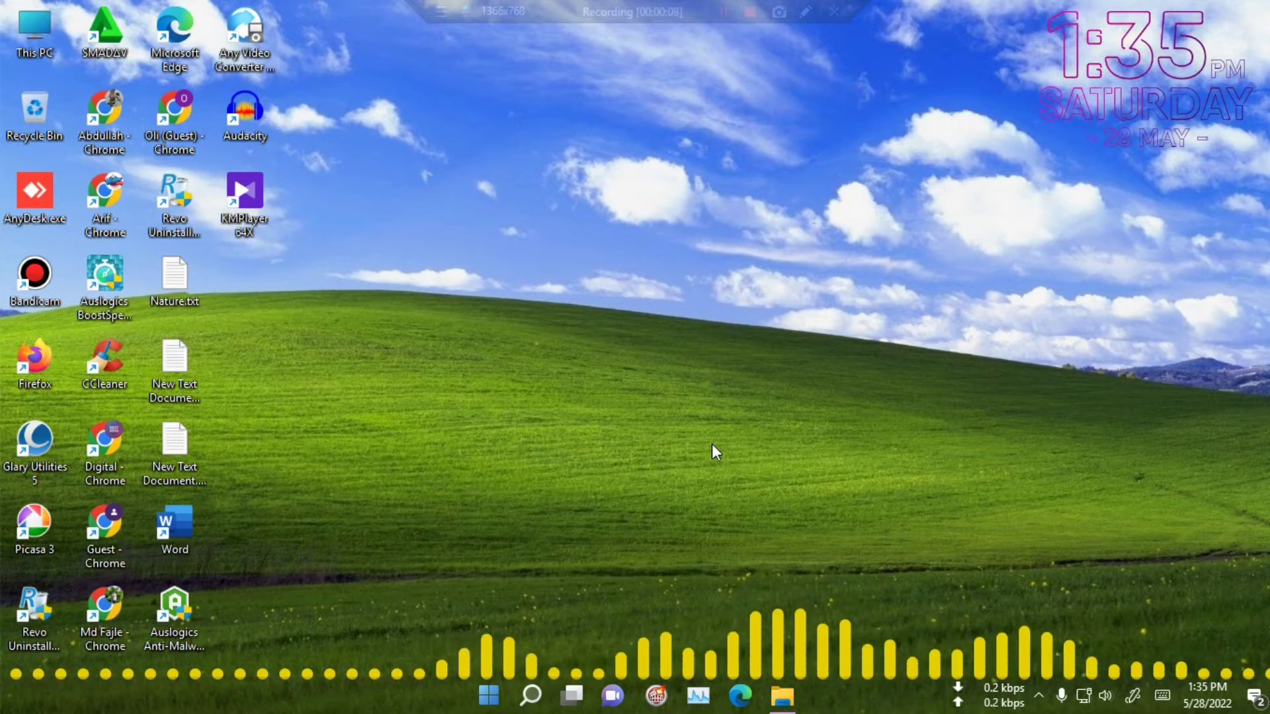
# Refresh the desktop, then open Word with a new blank document.
pyautogui.rightClick(725, 316)
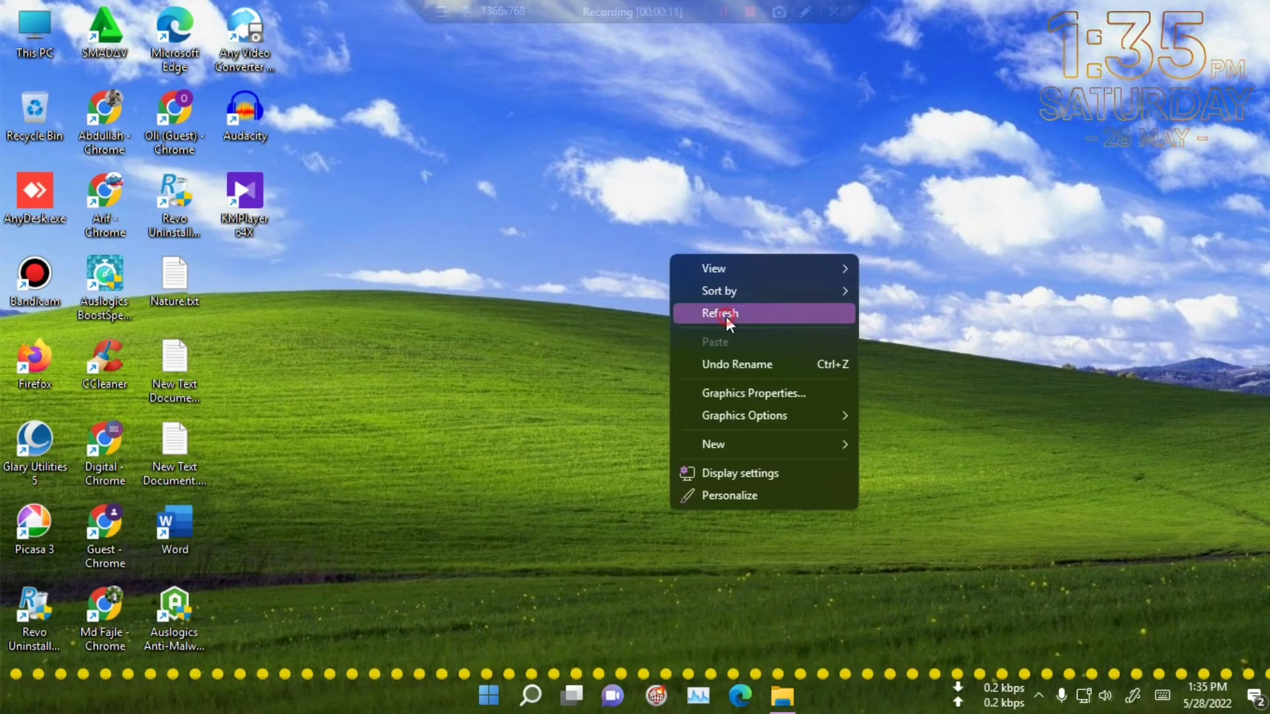
pyautogui.click(725, 318)
pyautogui.doubleClick(181, 529)
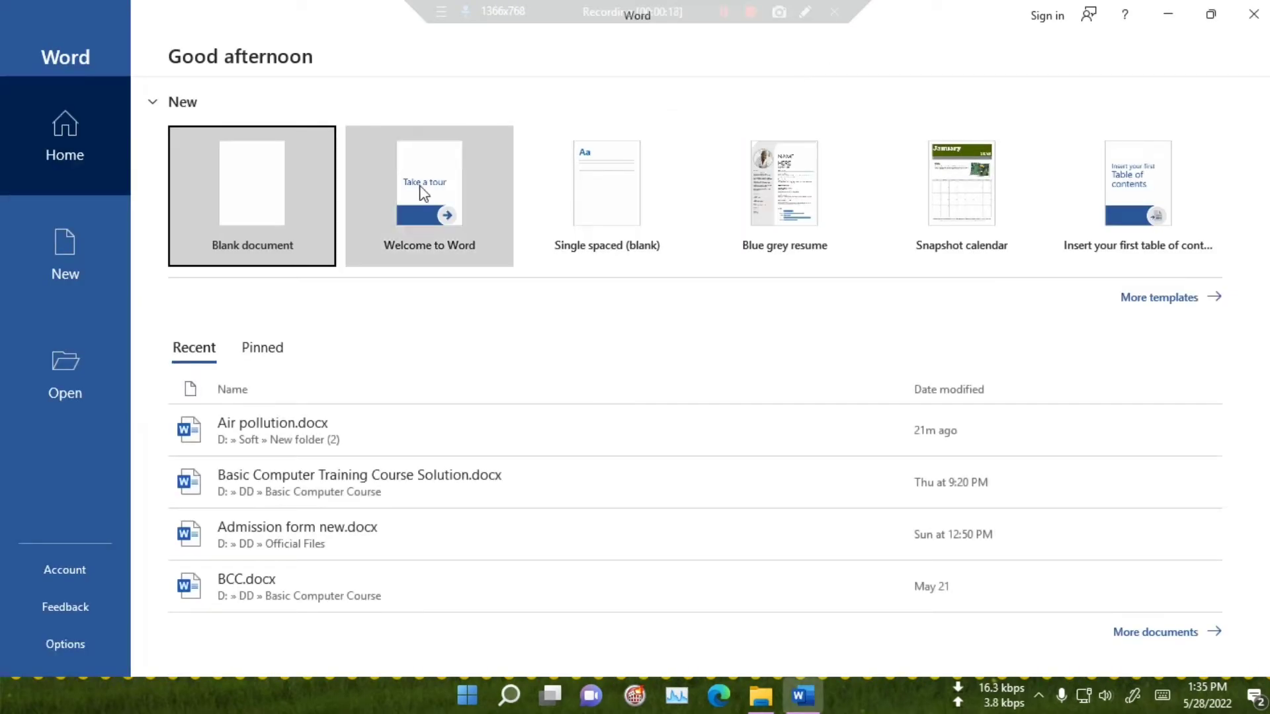
pyautogui.click(287, 186)
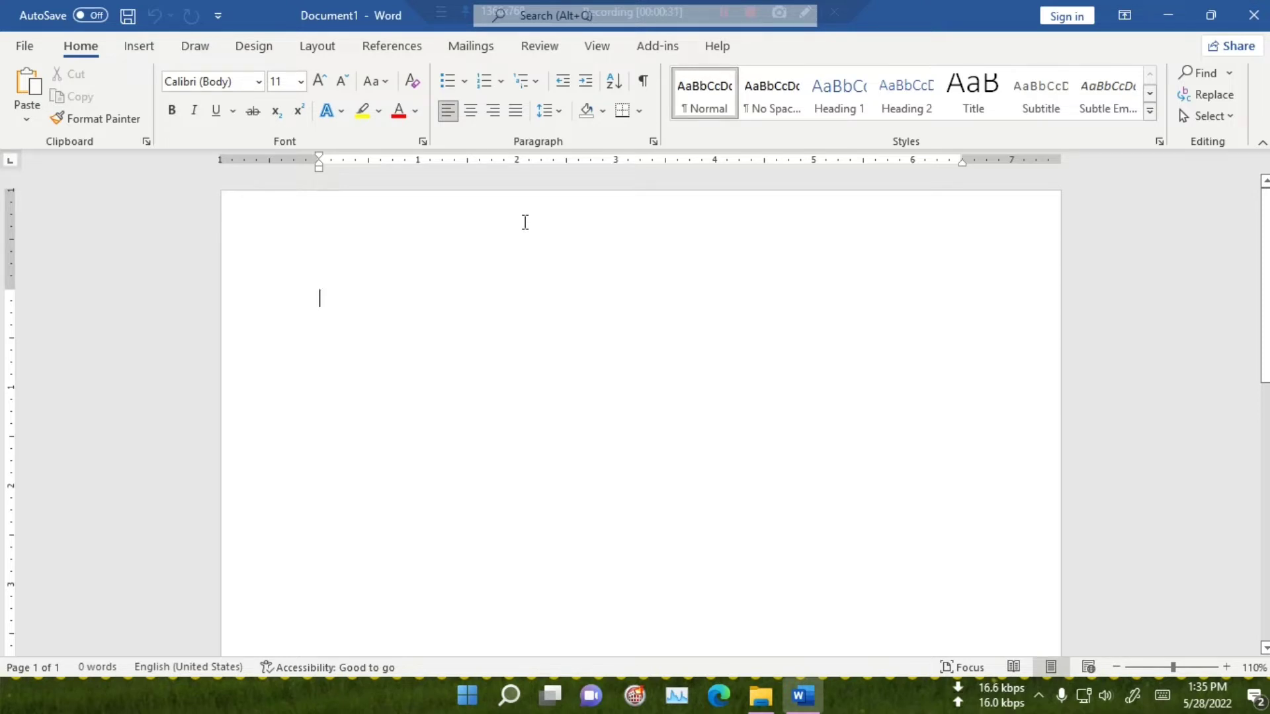
pyautogui.rightClick(355, 303)
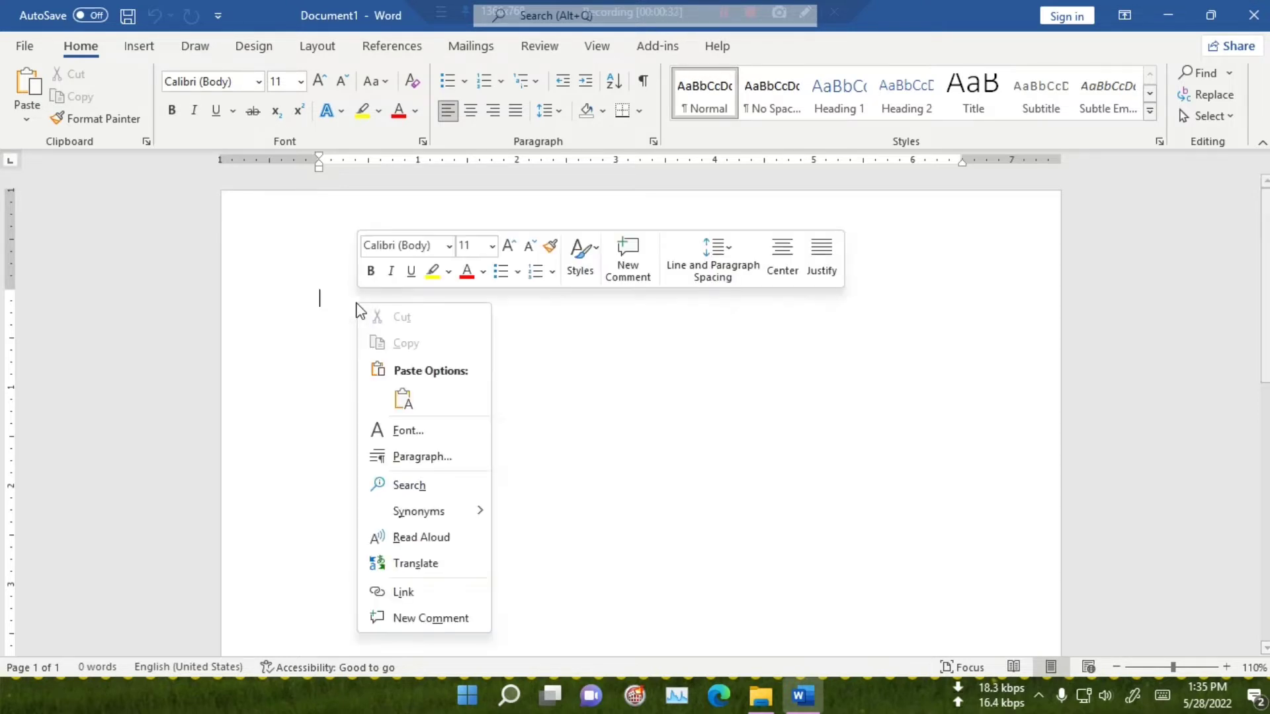
pyautogui.click(403, 400)
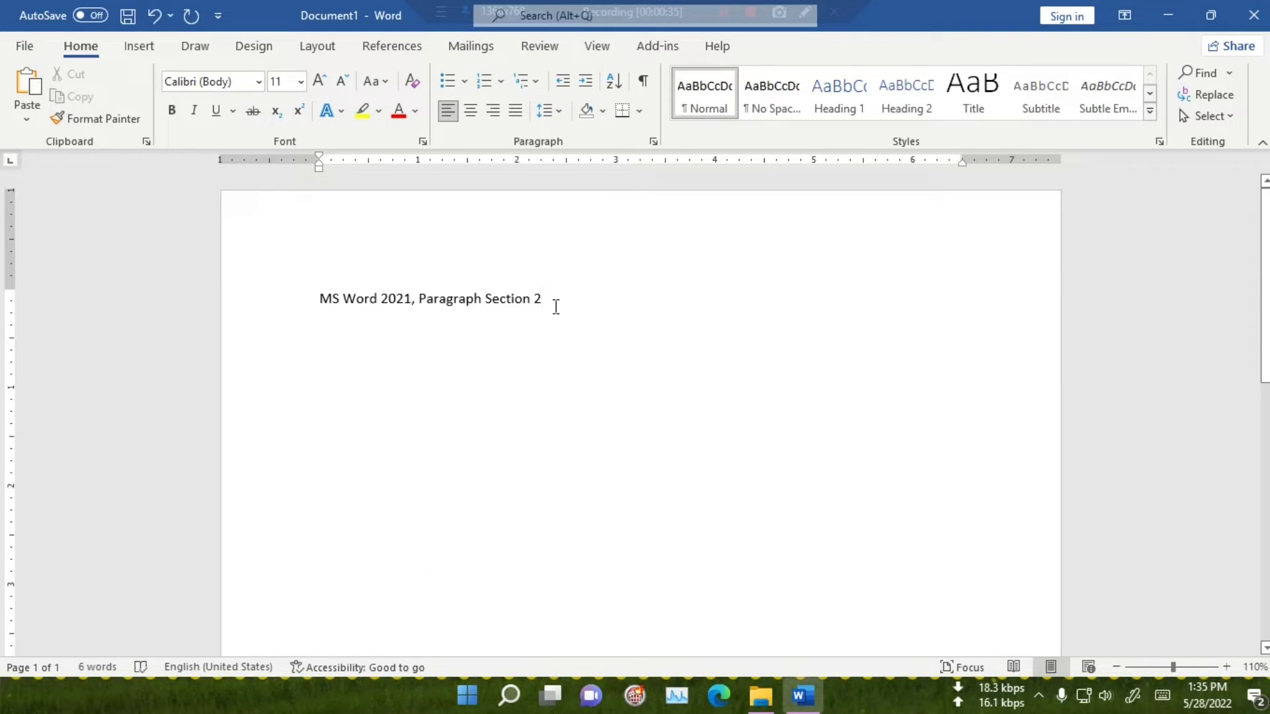
pyautogui.click(230, 295)
pyautogui.press('Delete')
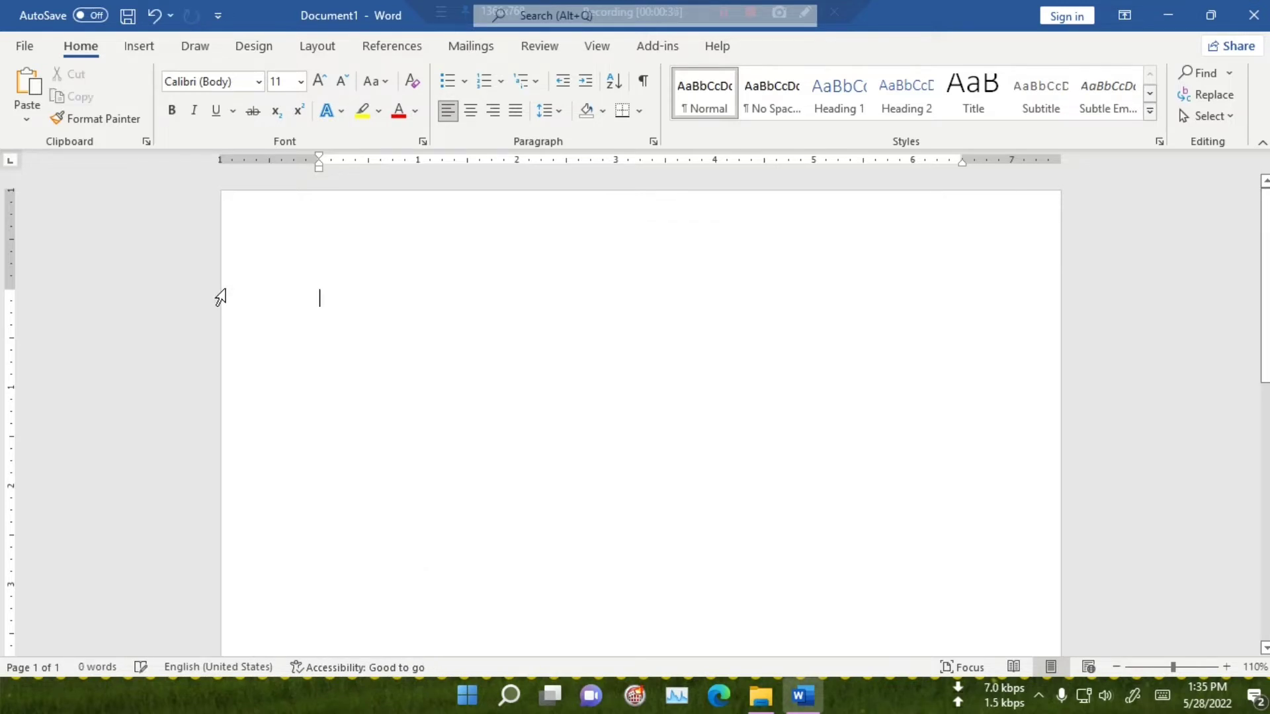
# Write "The quick brown fox jumps over the lazy dog" as the first paragraph and start a new paragraph.
pyautogui.write('Tg')
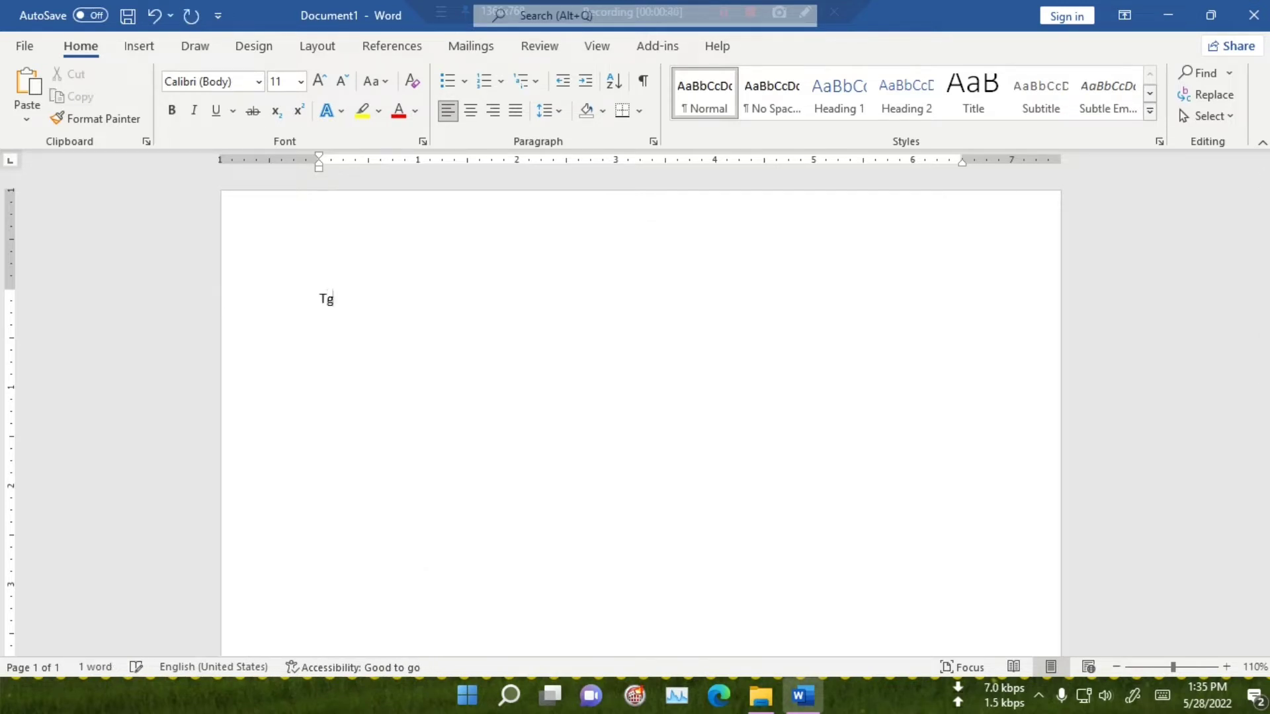
pyautogui.write('e')
pyautogui.press('BackSpace')
pyautogui.press('BackSpace')
pyautogui.write('he quick ')
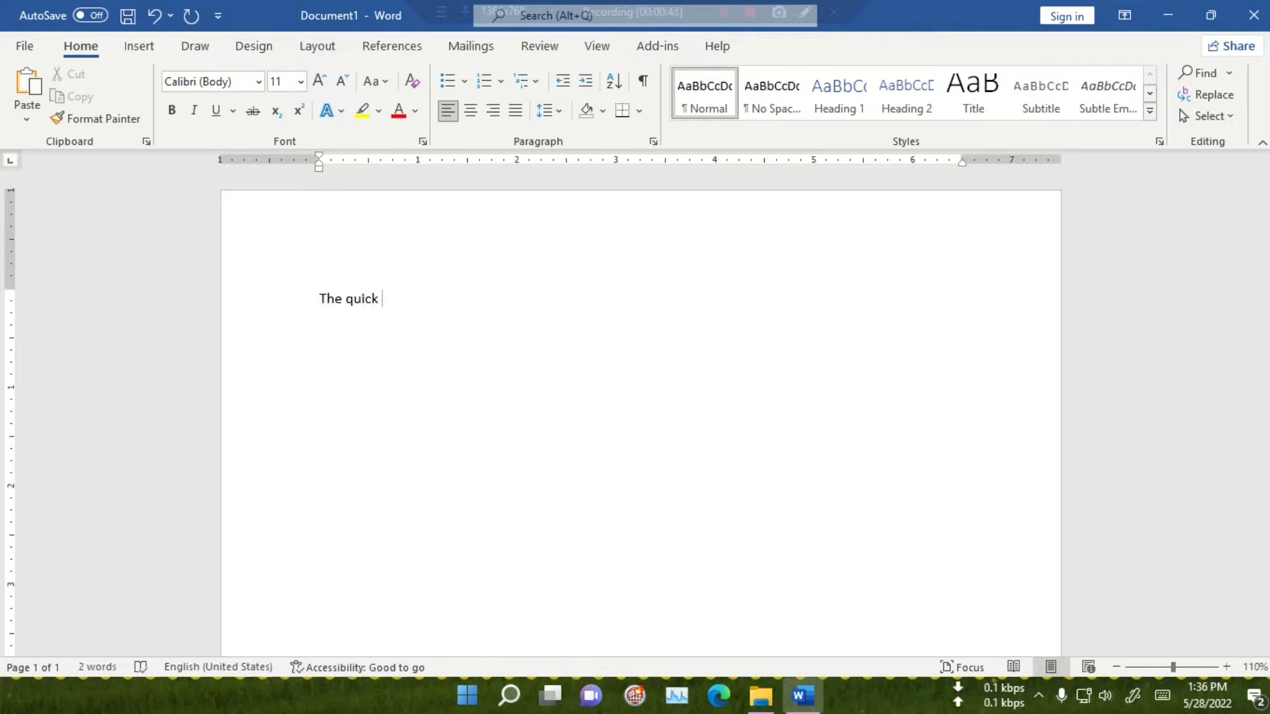
pyautogui.write('brown fox jumps o')
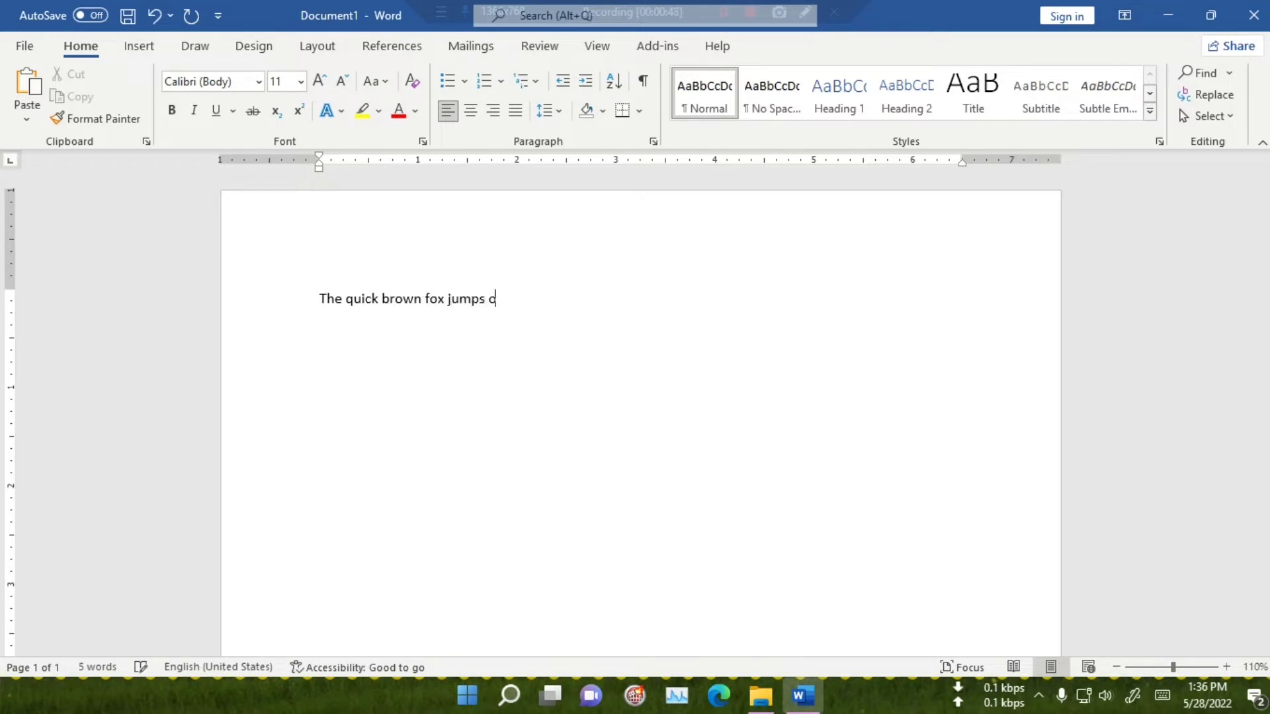
pyautogui.write('ver the lazy dog')
pyautogui.press('Return')
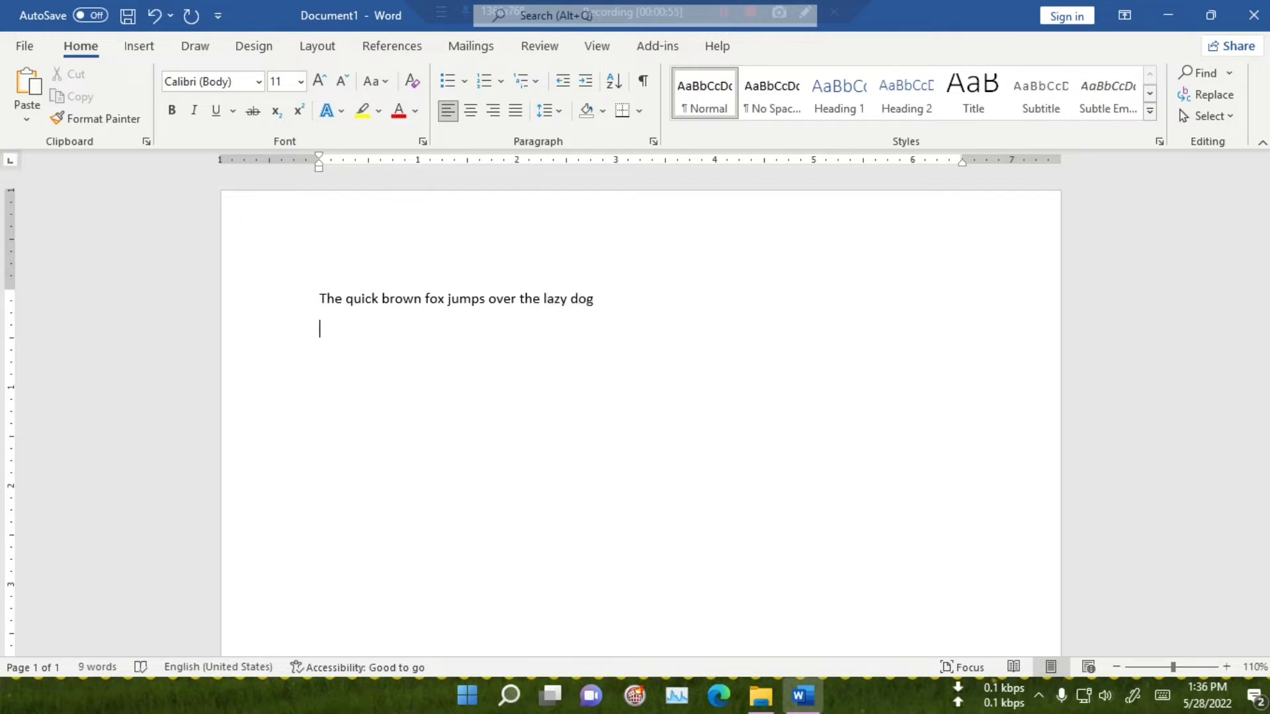
# Write "The name of our country is Bangladesh." as the second paragraph.
pyautogui.write('The name of')
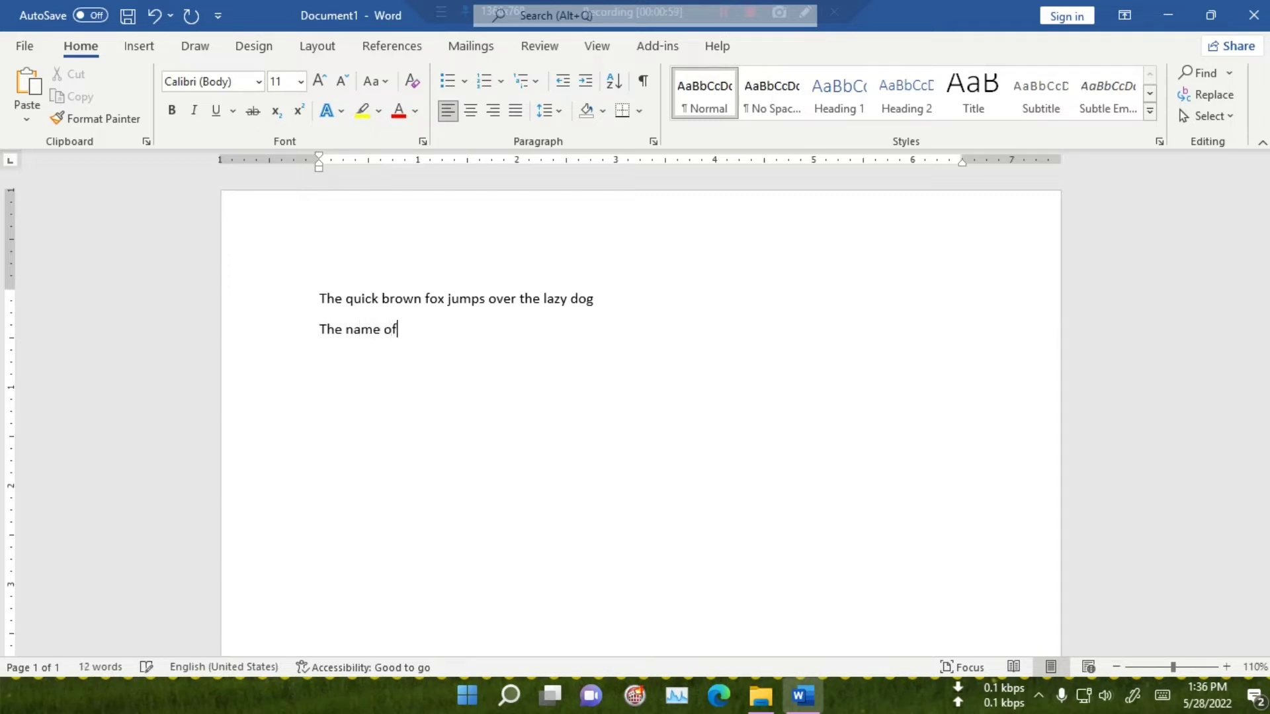
pyautogui.write(' our country is Banglades')
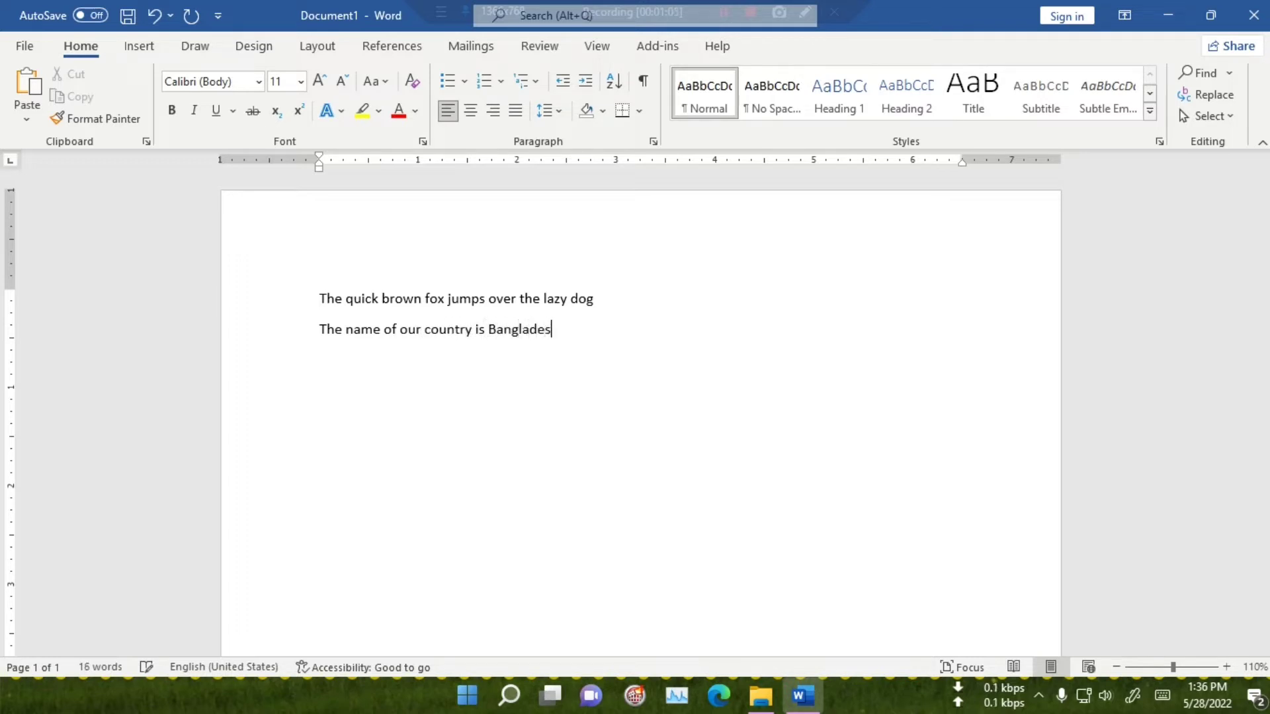
pyautogui.write('h.')
# Search the document for "country", view the match in the page thumbnails, and close the search.
pyautogui.scroll(-3, 766, 435)
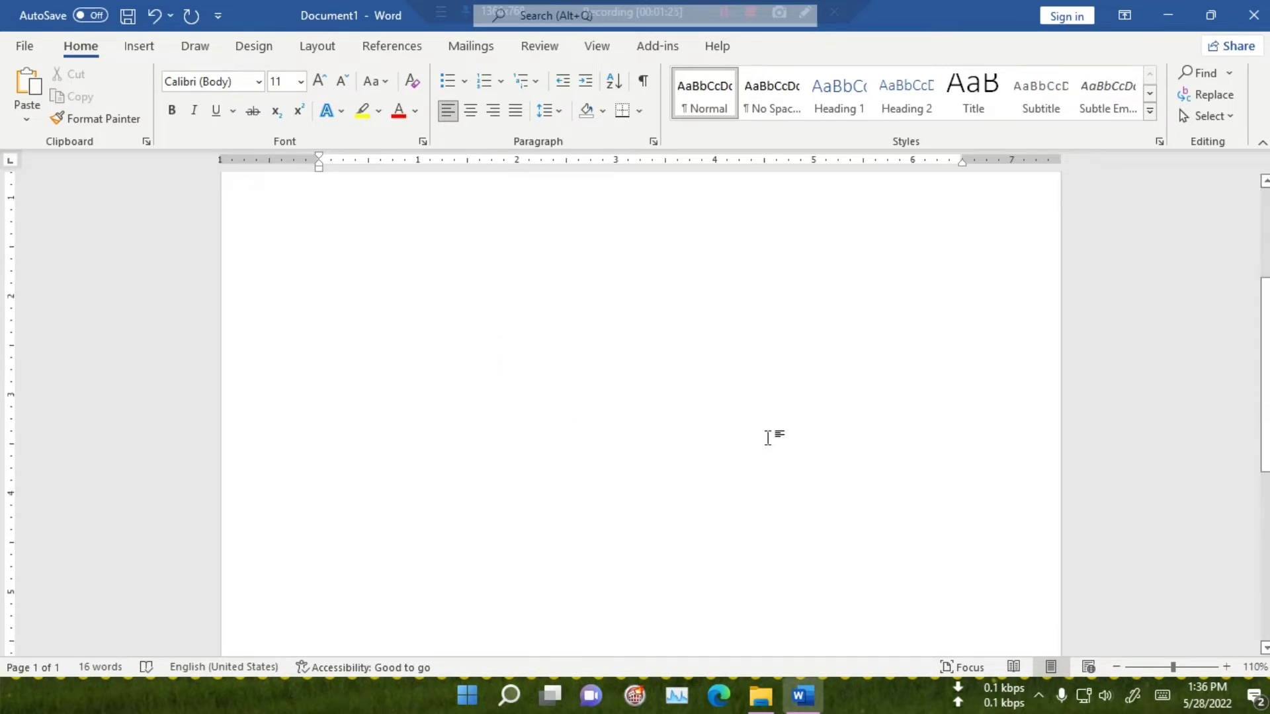
pyautogui.scroll(3, 767, 438)
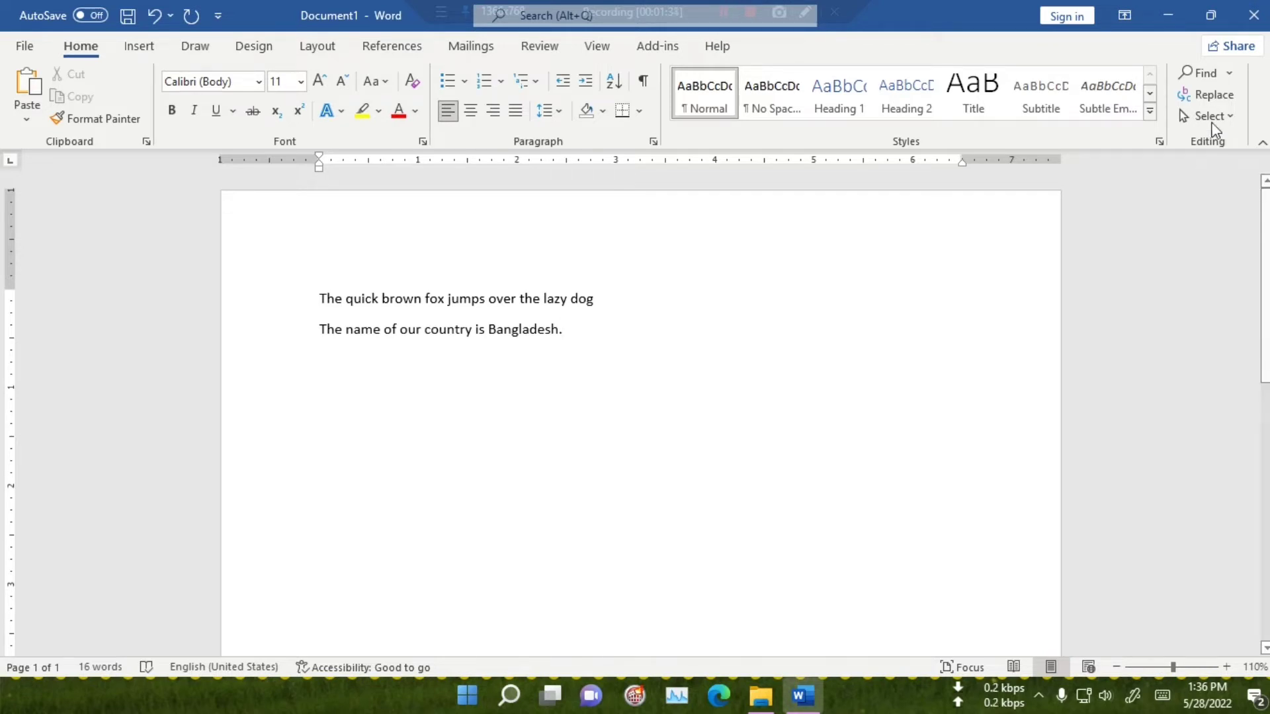
pyautogui.click(1203, 73)
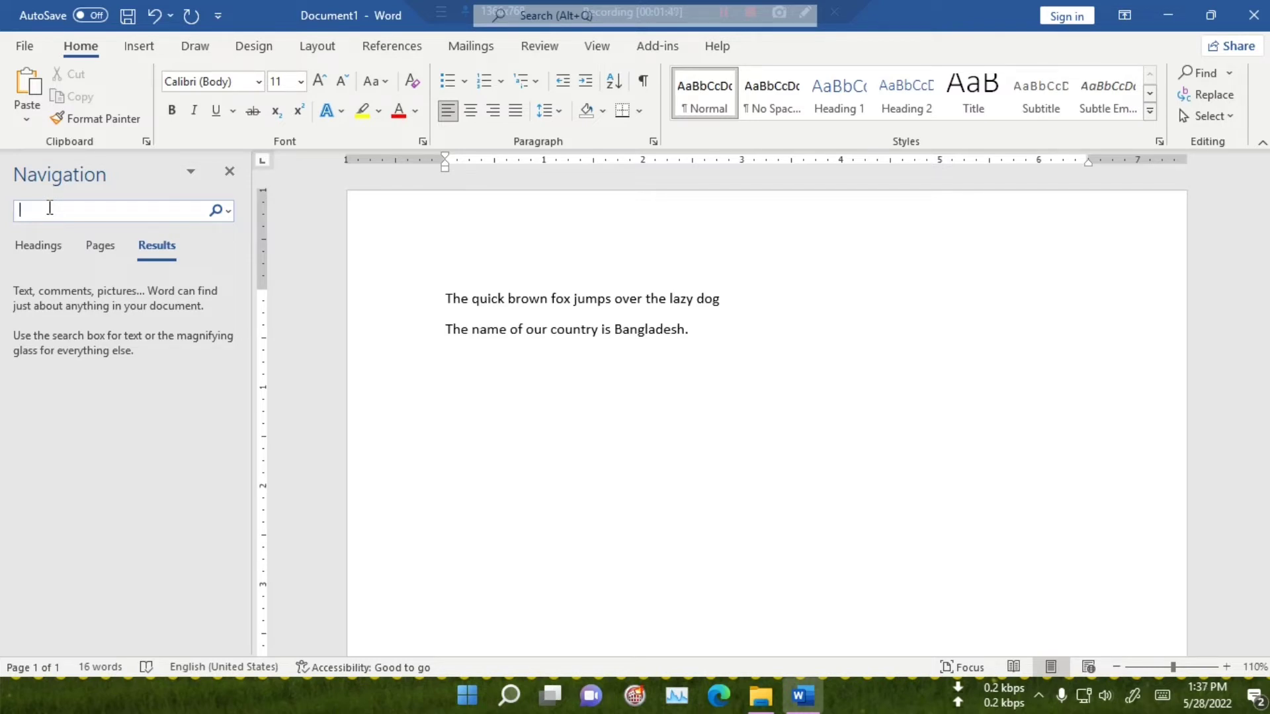
pyautogui.write('cou')
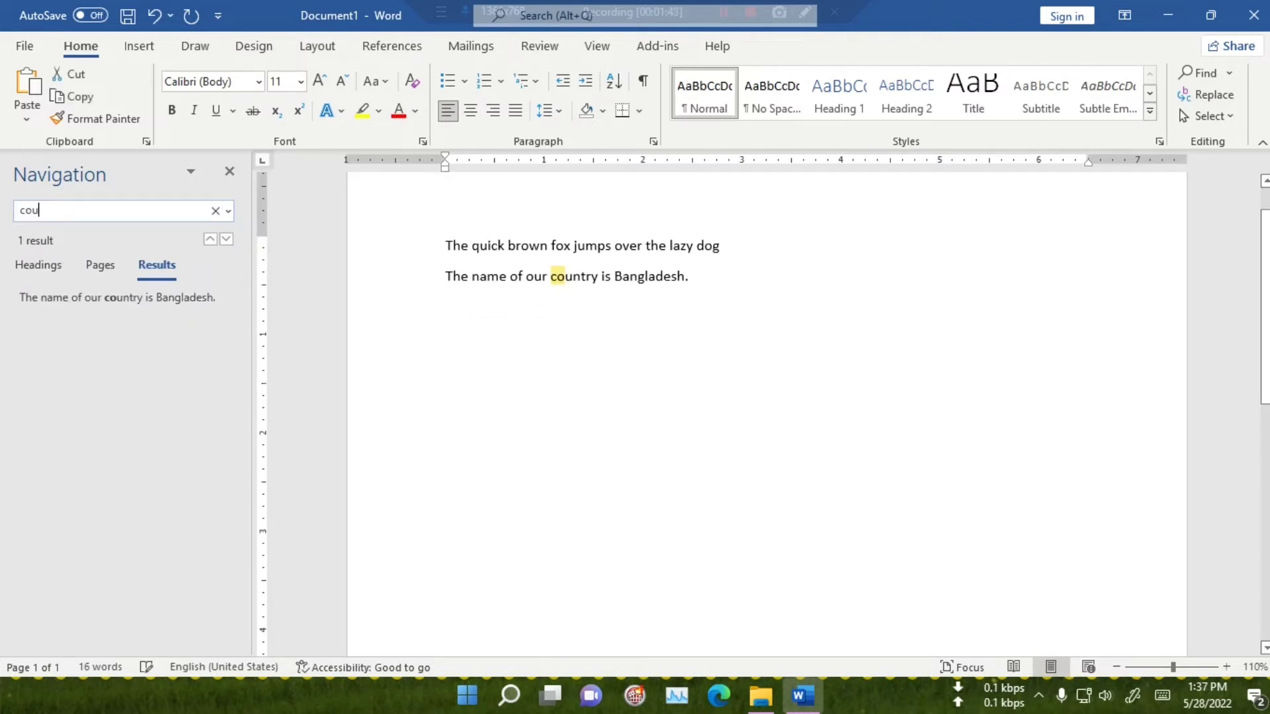
pyautogui.write('ntry')
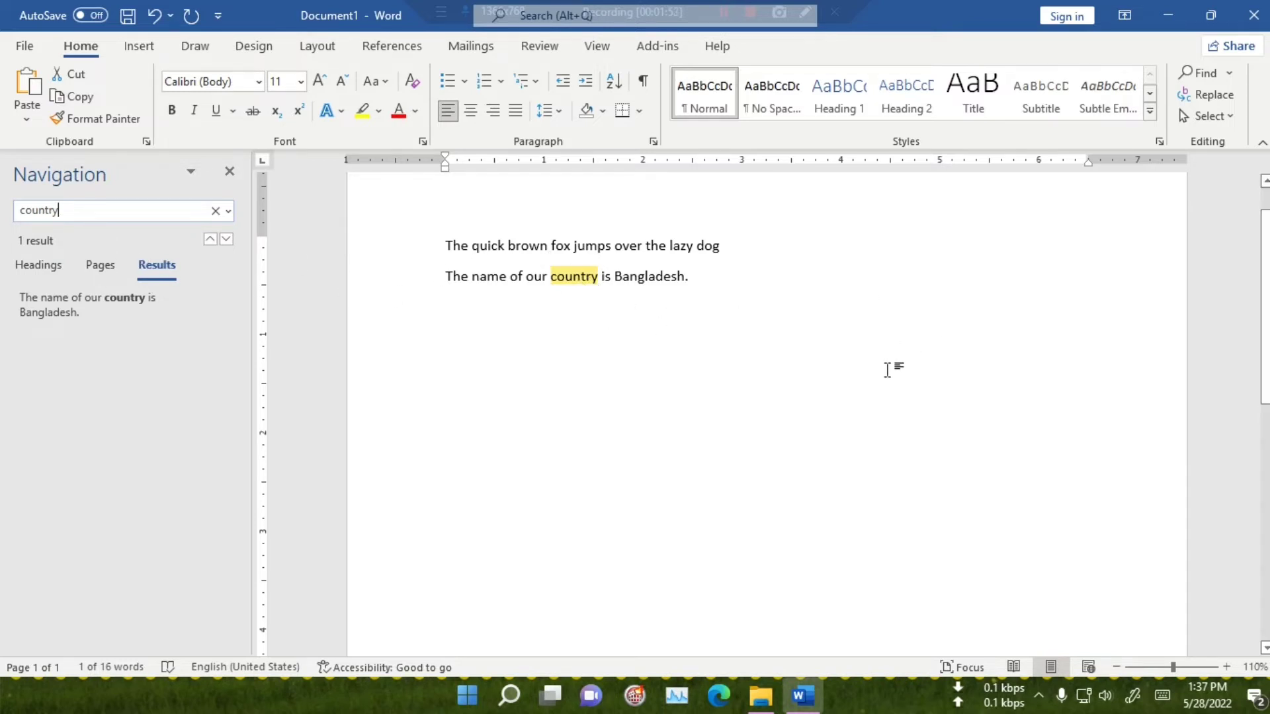
pyautogui.click(103, 267)
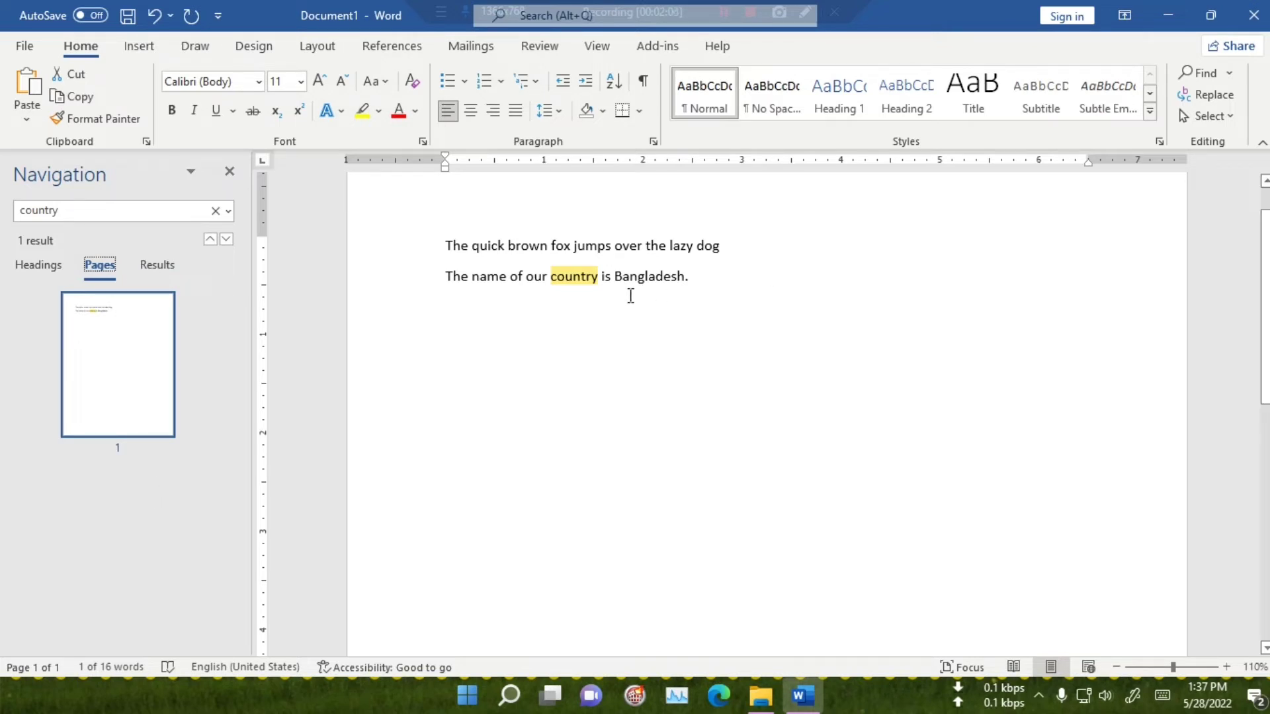
pyautogui.click(229, 172)
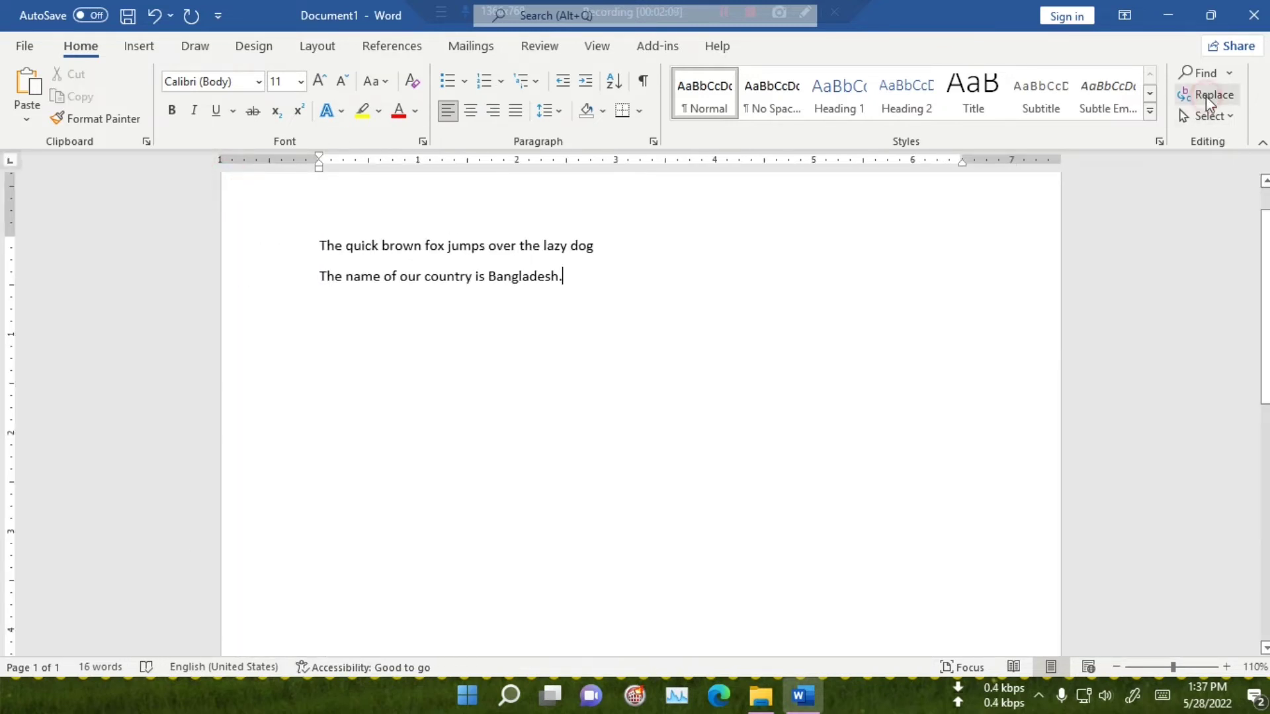
# Find the word "fox" in the first paragraph and replace it with "cat" using Find and Replace.
pyautogui.click(1205, 96)
pyautogui.moveTo(575, 62); pyautogui.dragTo(890, 378)
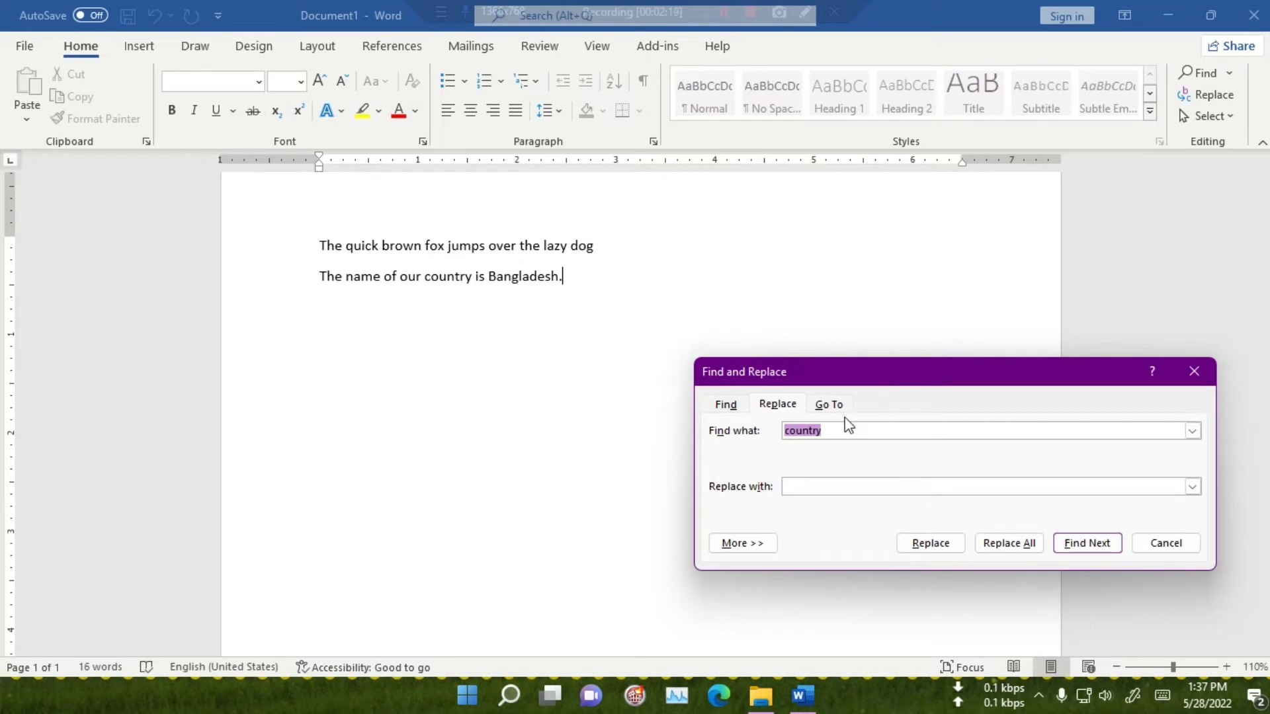
pyautogui.press('BackSpace')
pyautogui.write('fox')
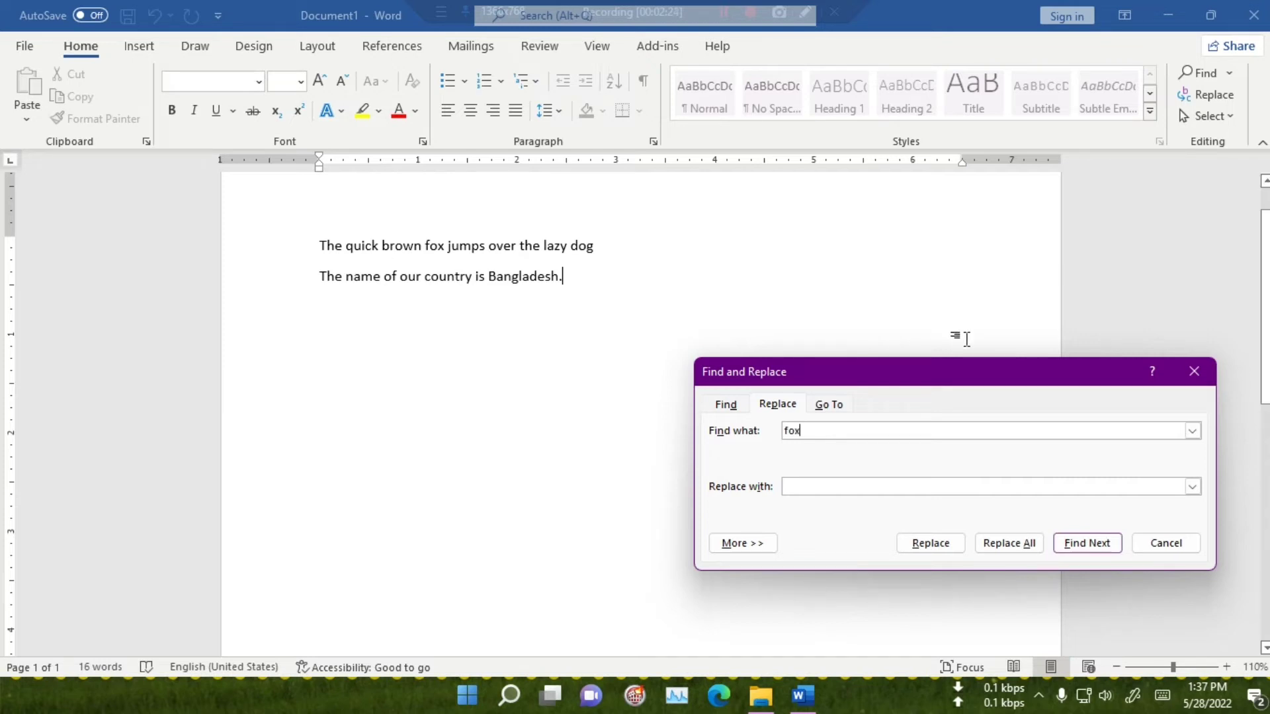
pyautogui.click(819, 488)
pyautogui.write('cat')
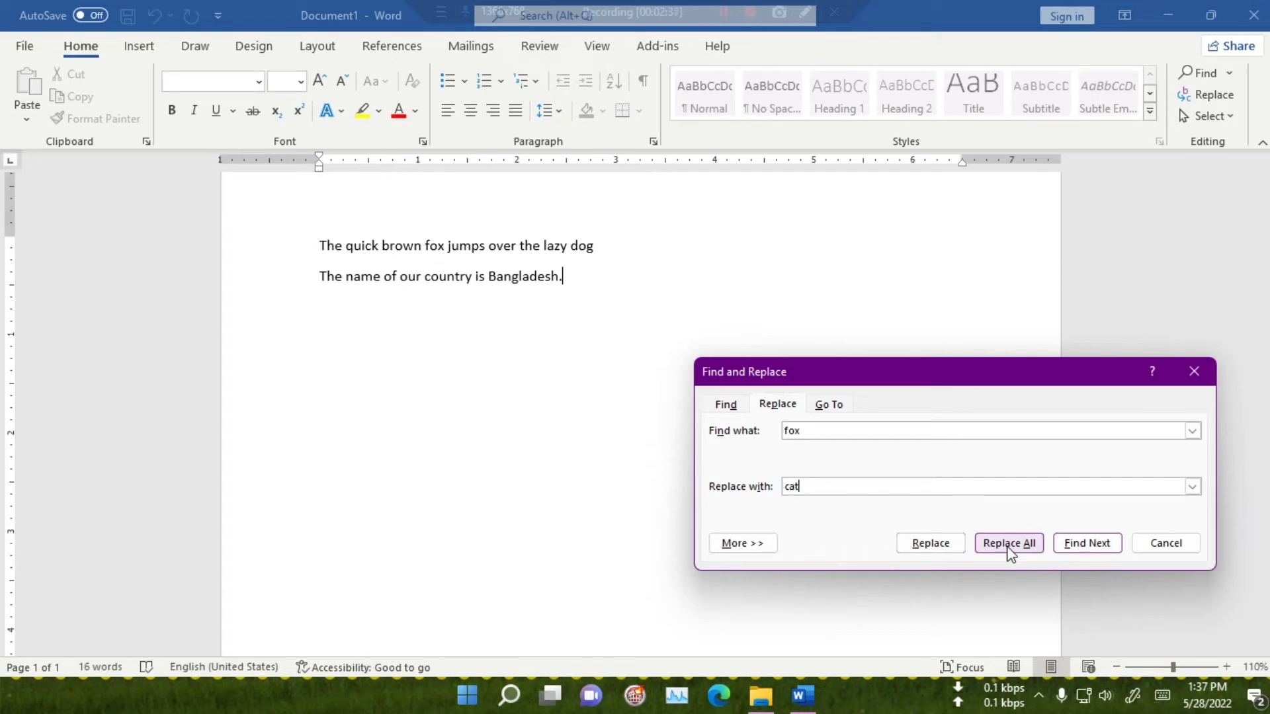
pyautogui.click(938, 544)
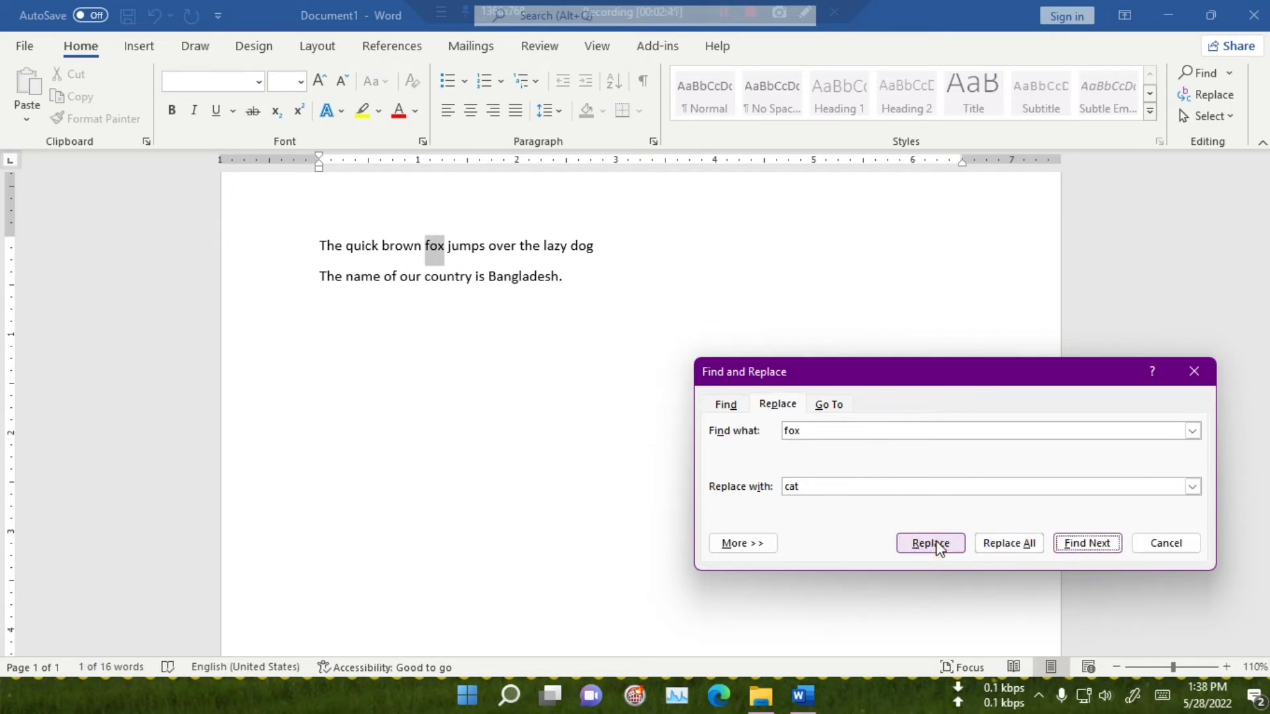
pyautogui.click(938, 544)
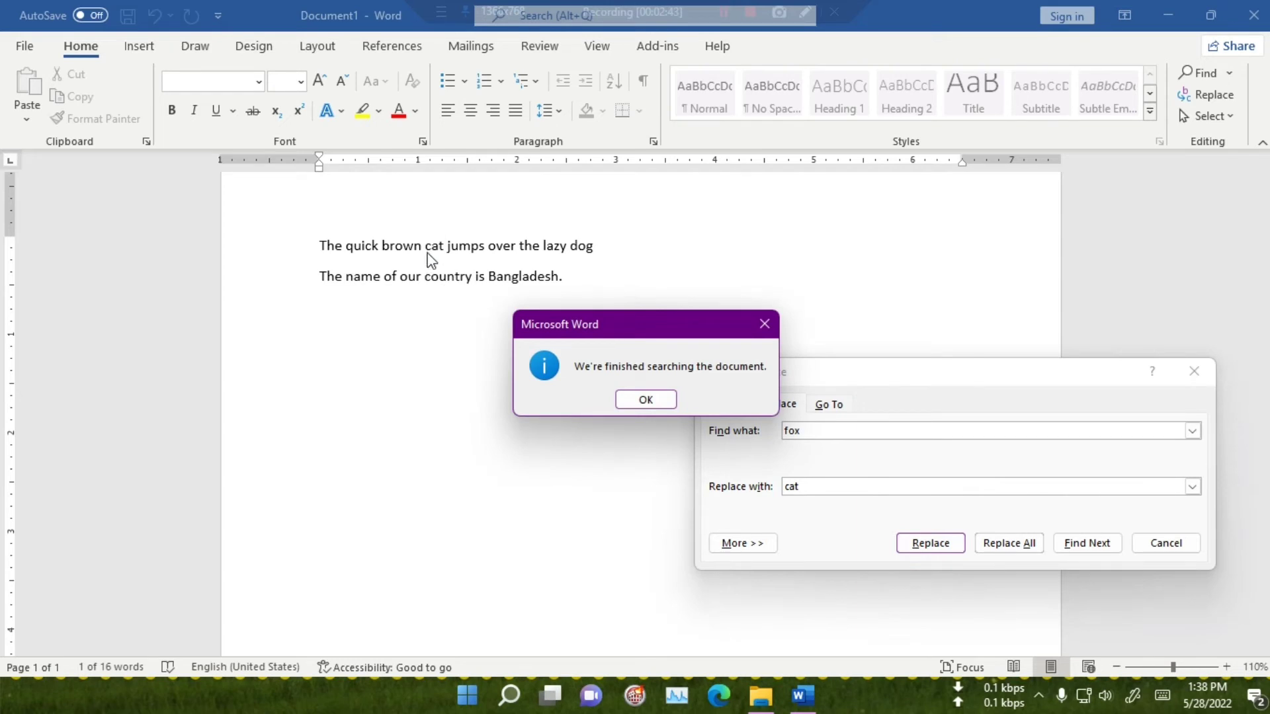
pyautogui.click(645, 400)
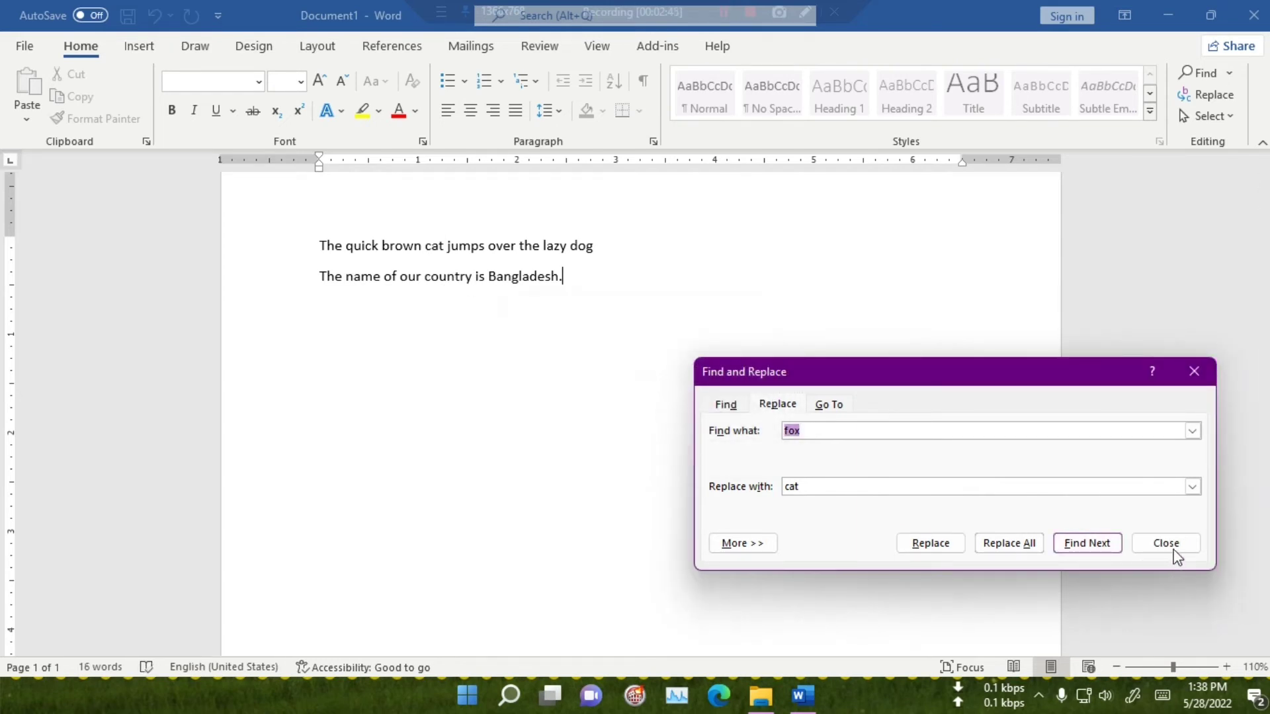
pyautogui.click(1166, 543)
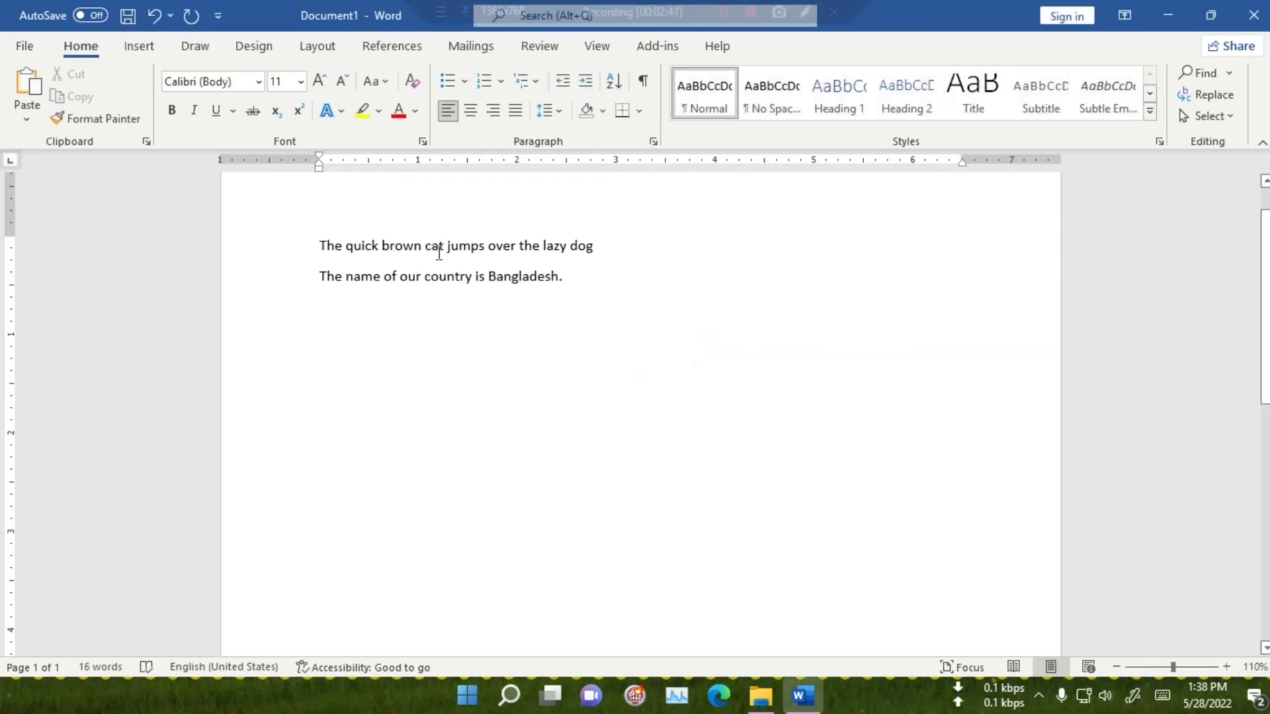
# Replace the word "cat" in the first paragraph with "fox" using Find and Replace.
pyautogui.click(1210, 95)
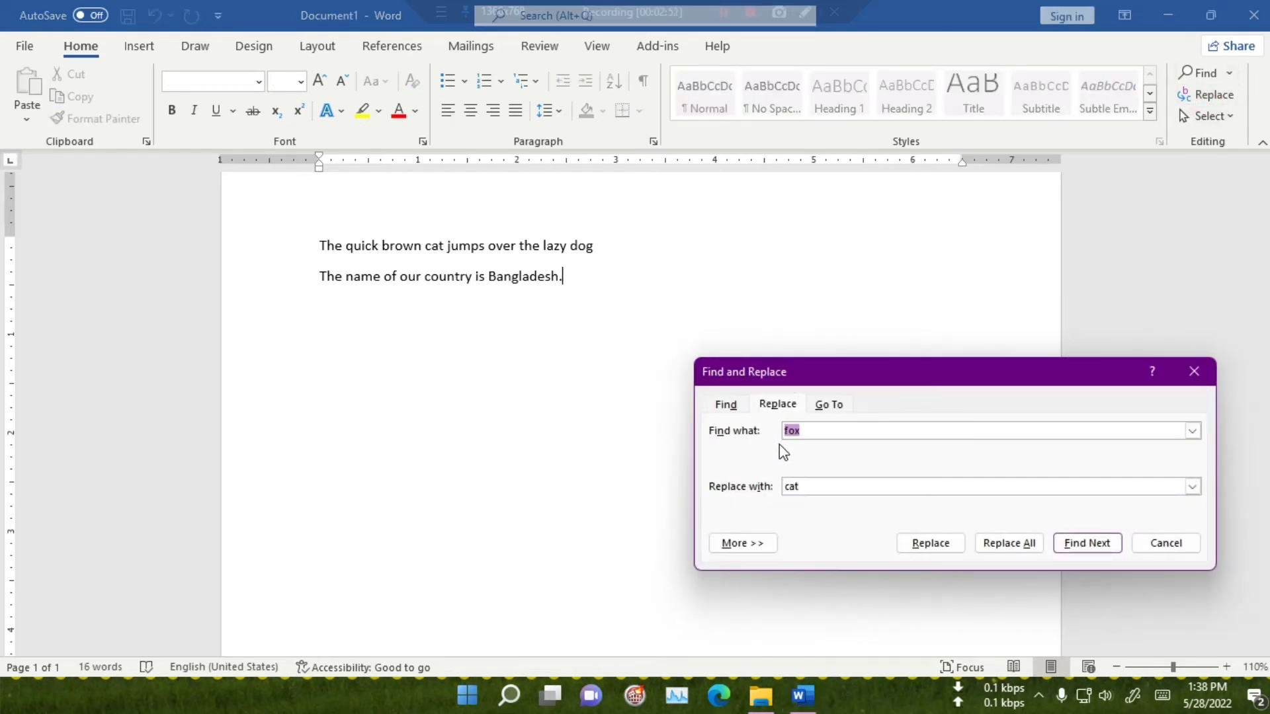
pyautogui.write('cat')
pyautogui.doubleClick(813, 490)
pyautogui.write('fox')
pyautogui.click(919, 541)
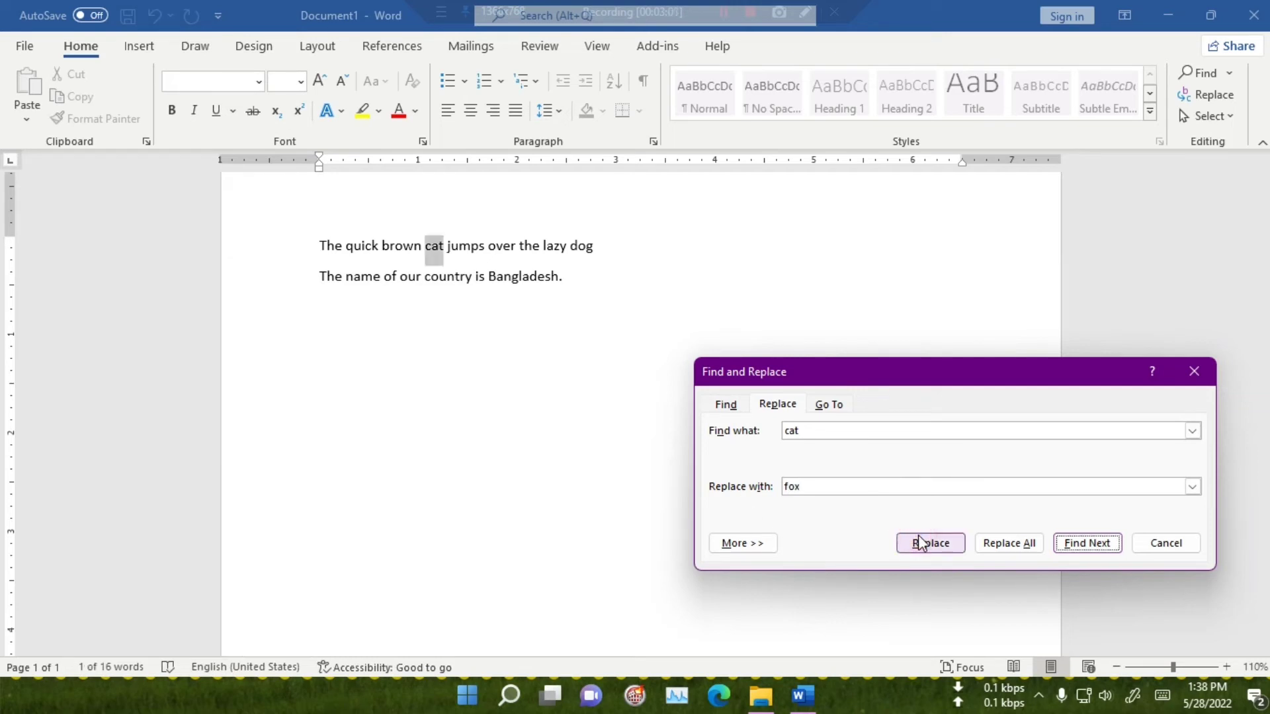
pyautogui.click(919, 541)
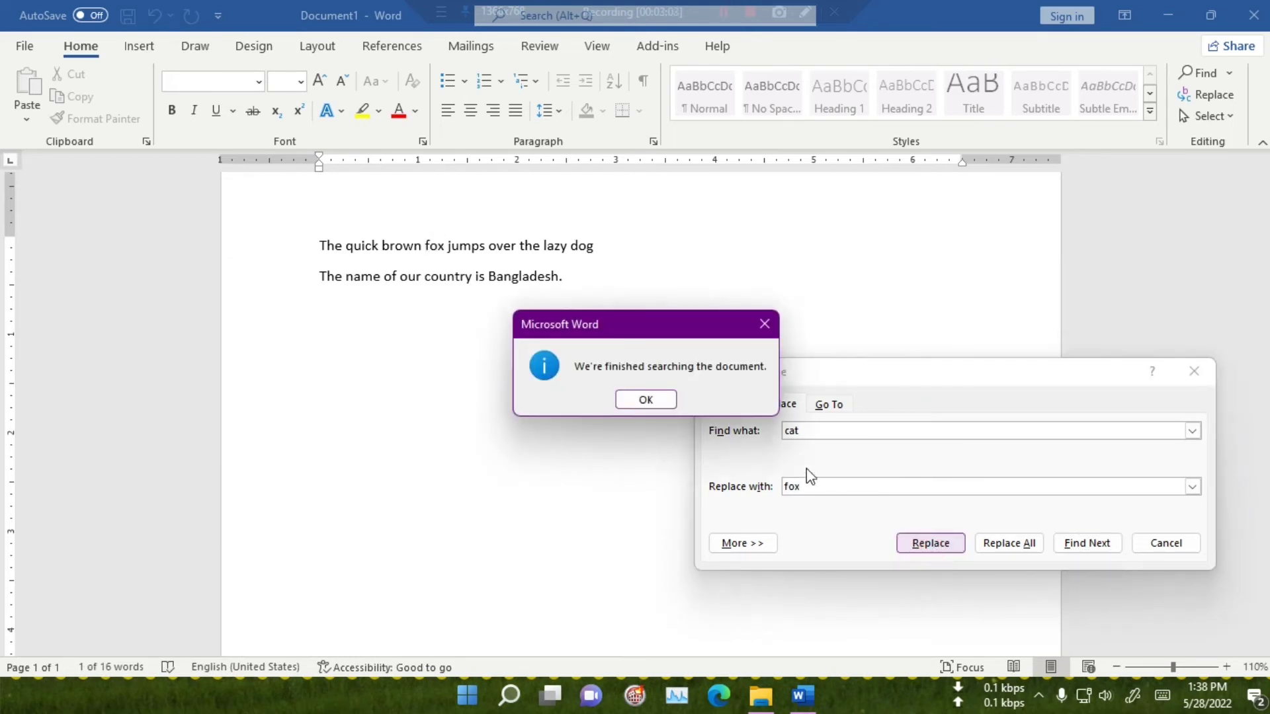
pyautogui.click(645, 399)
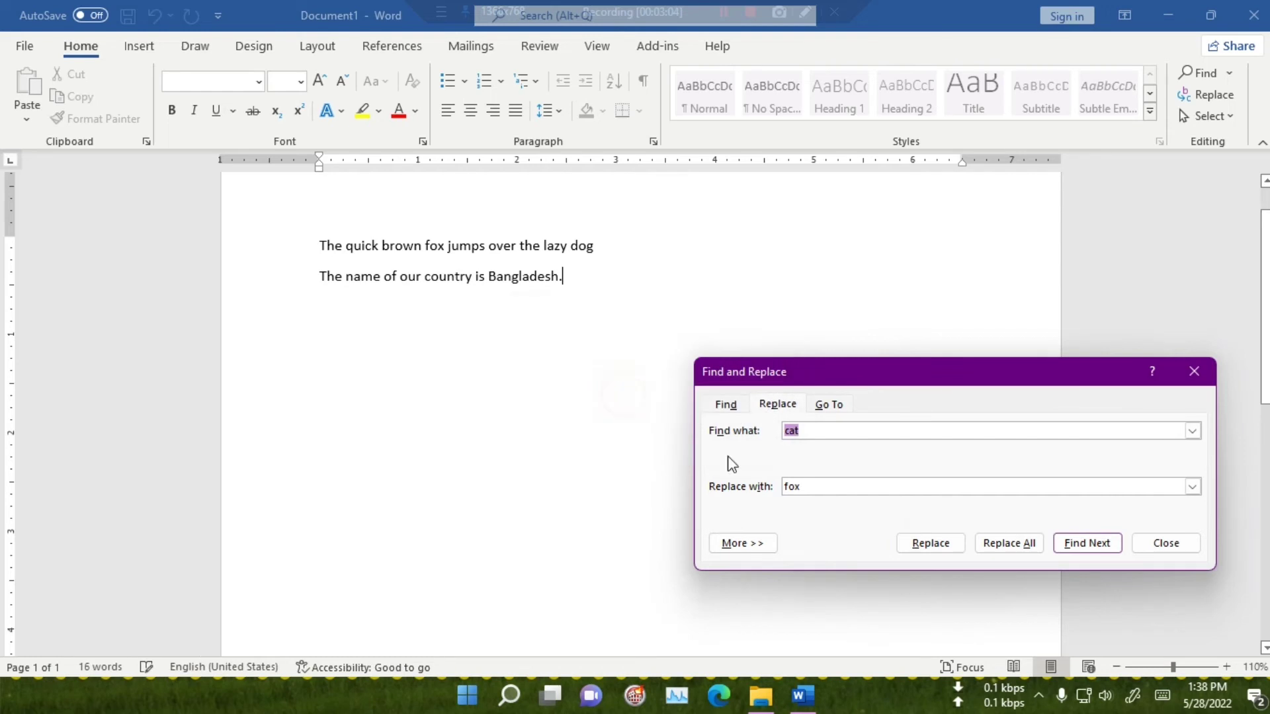
pyautogui.click(1171, 544)
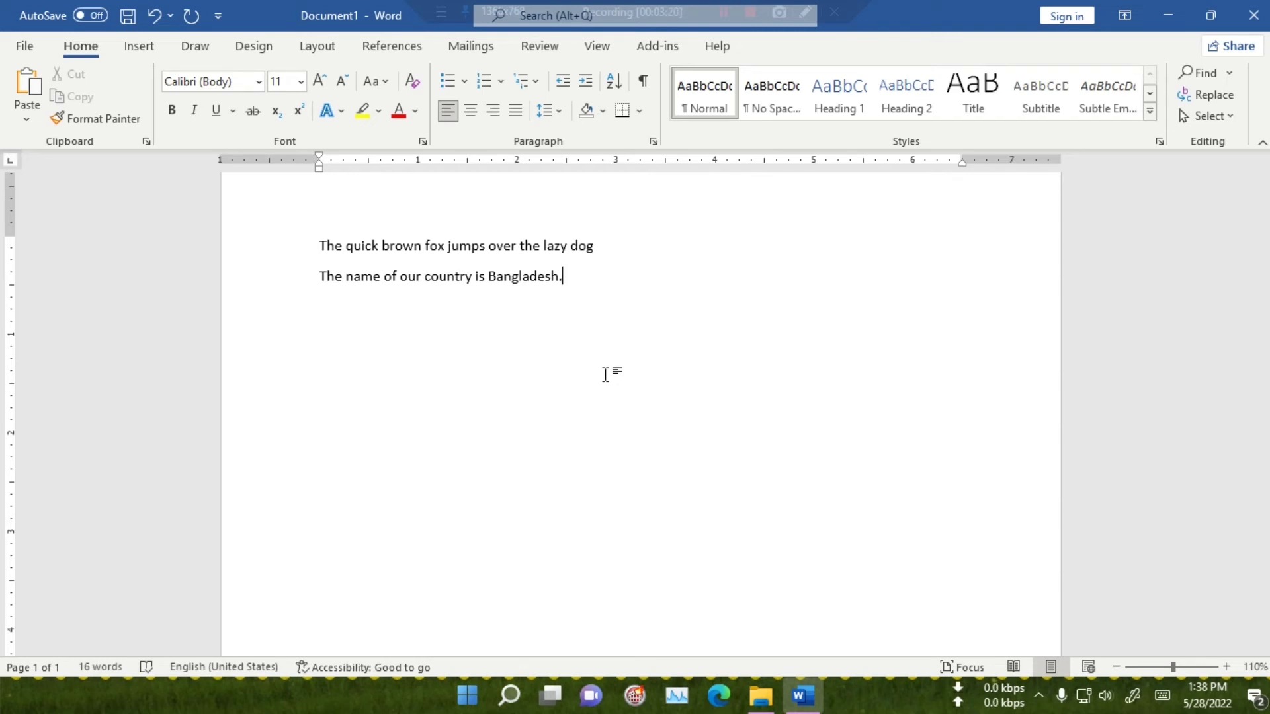
pyautogui.click(1217, 100)
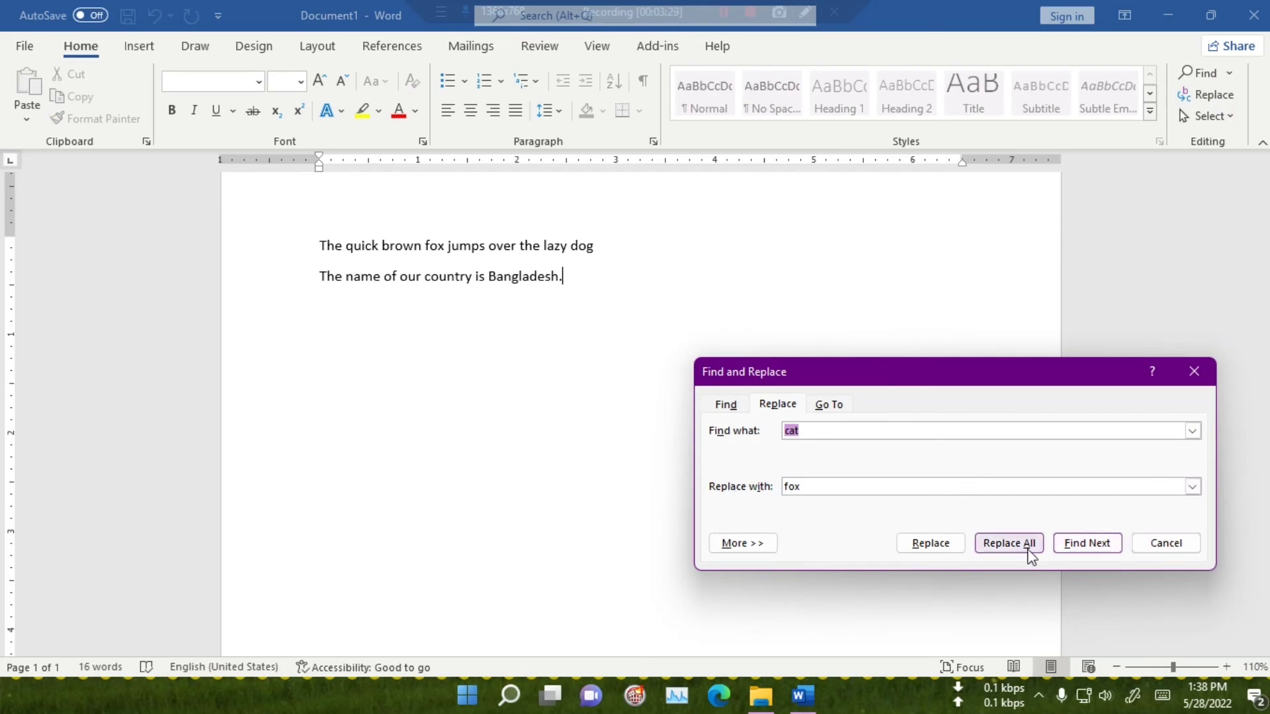
pyautogui.click(1168, 546)
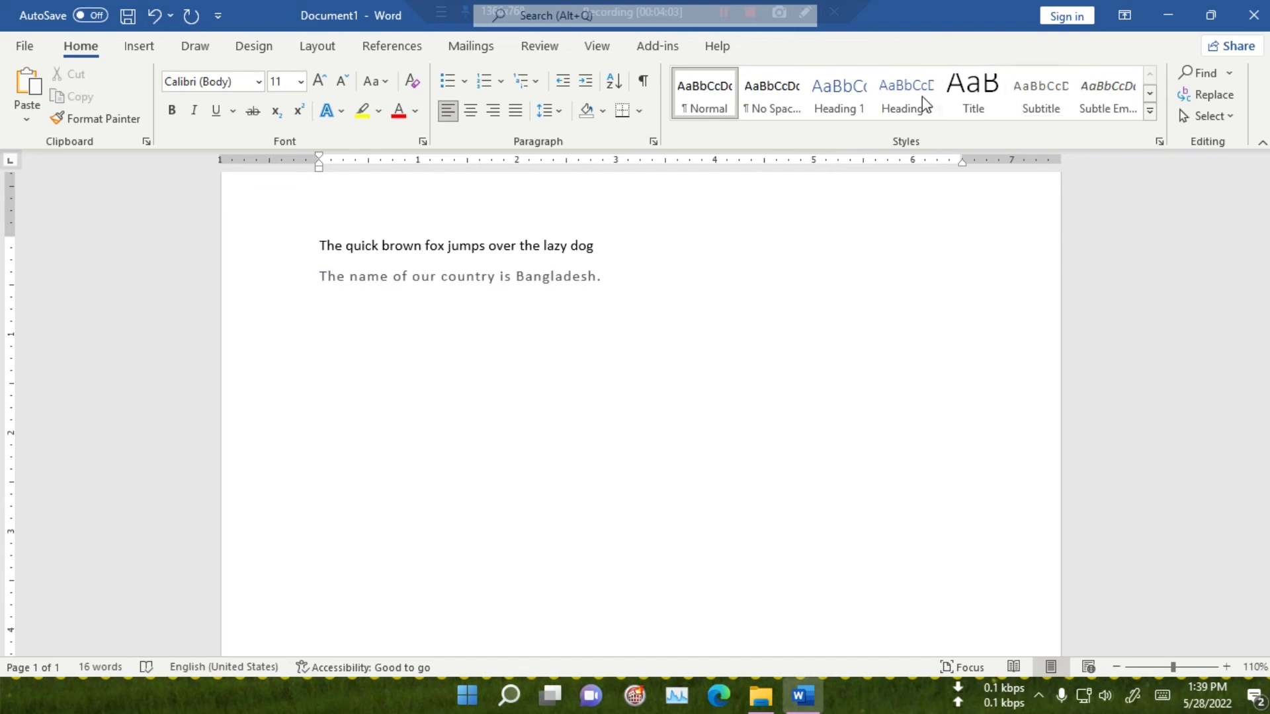
pyautogui.click(1151, 112)
pyautogui.click(1159, 427)
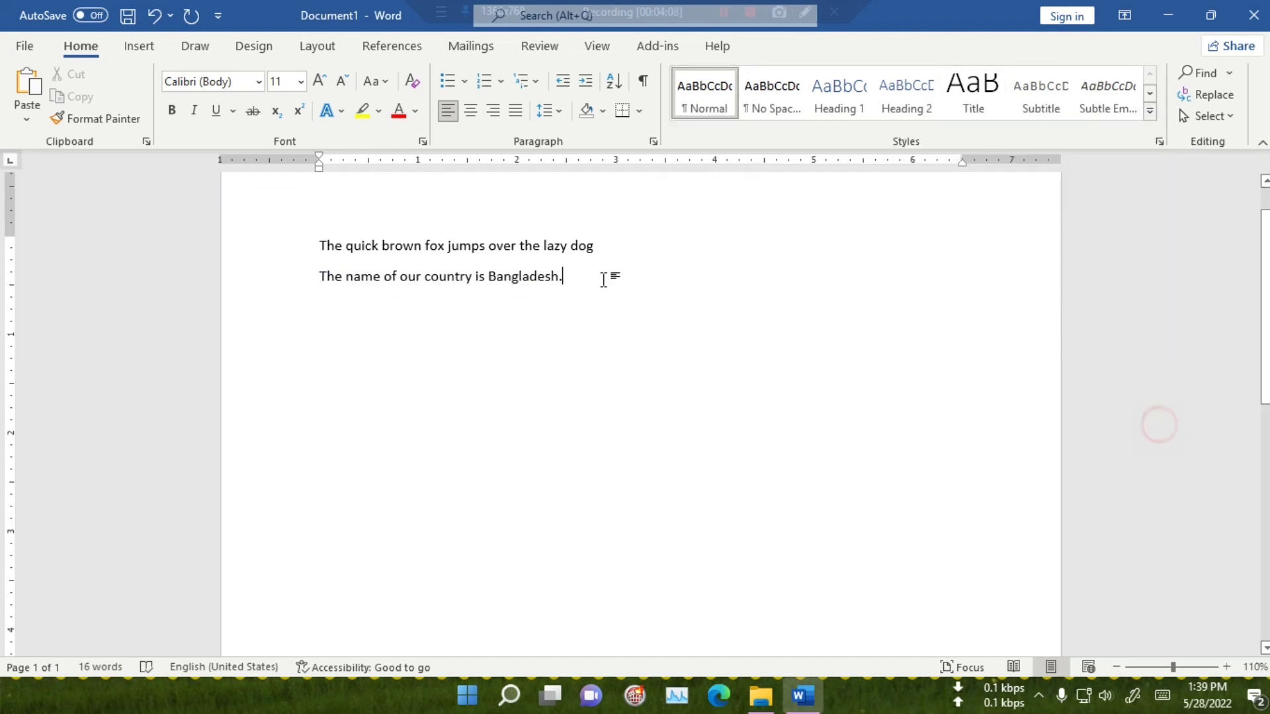